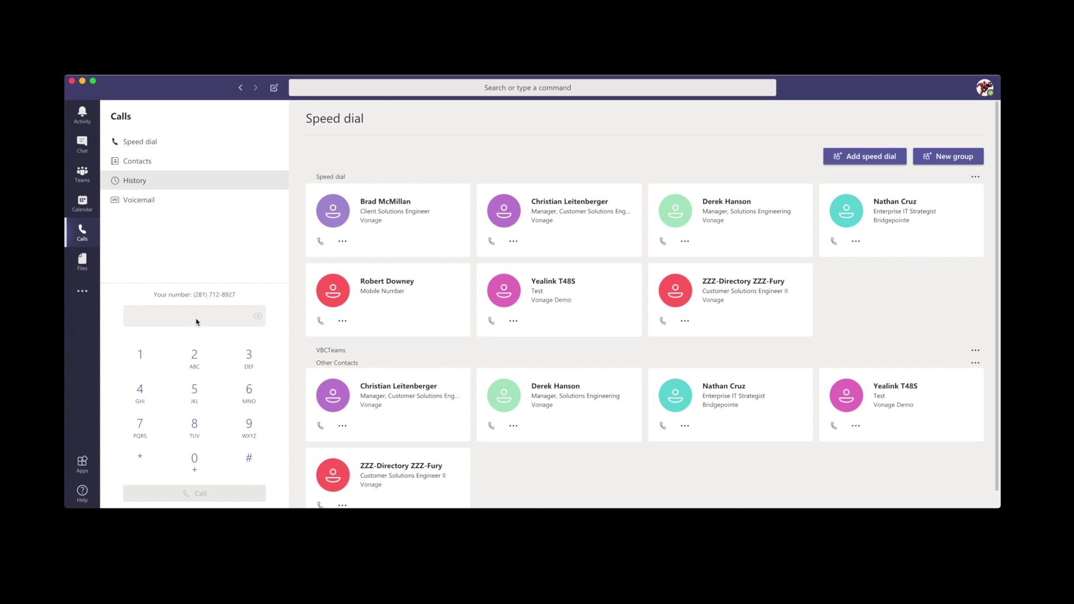
Open the voicemail list and expand the most recent message to view its player and transcript
click(168, 201)
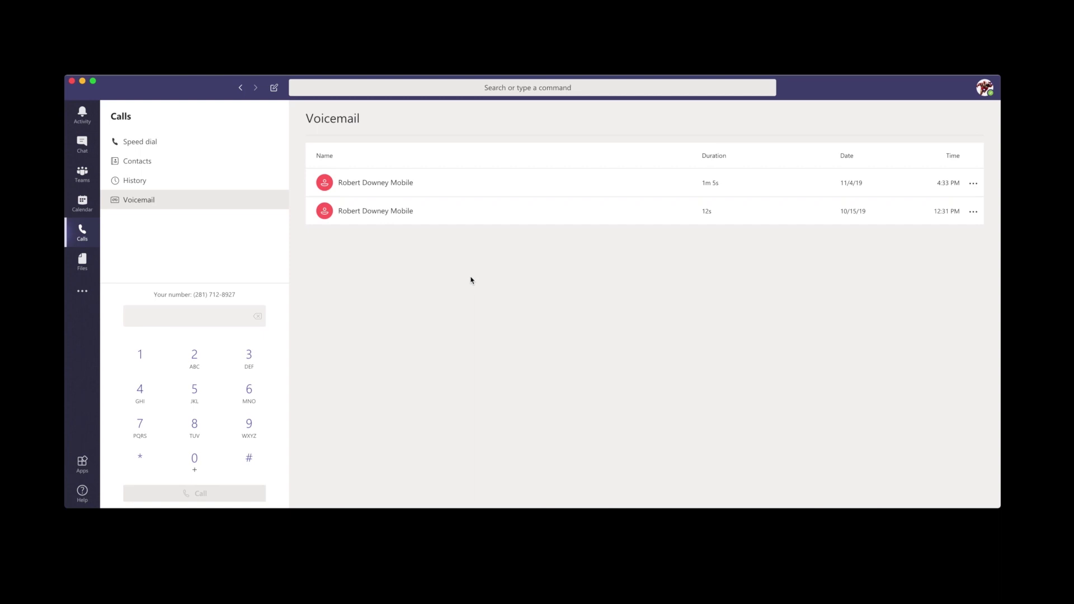
mouse_move(354, 180)
click(508, 193)
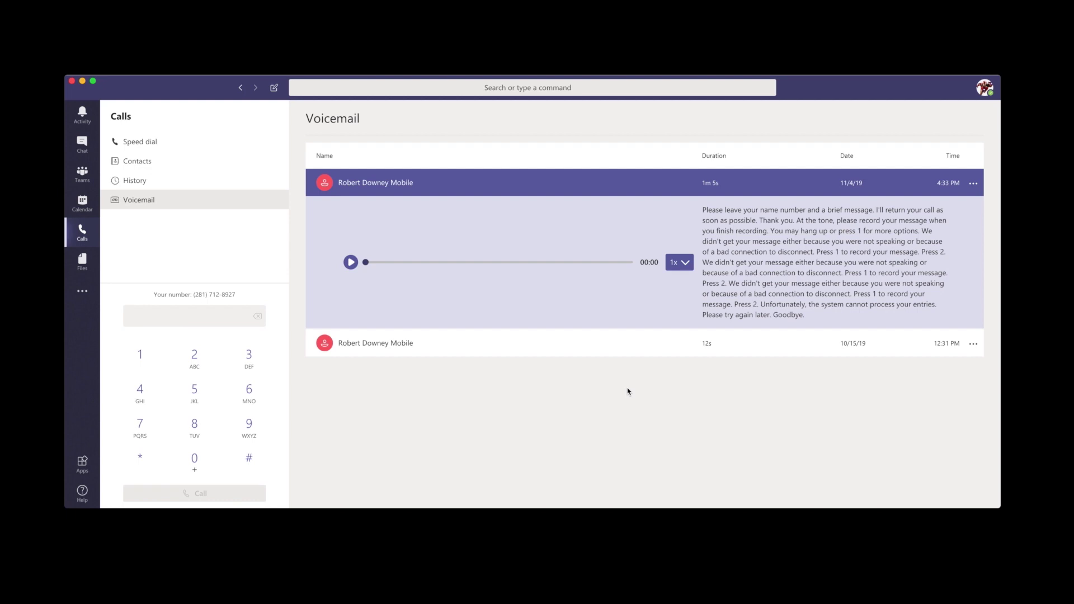
Call the mobile number contact from speed dial and show the people in the call
click(85, 239)
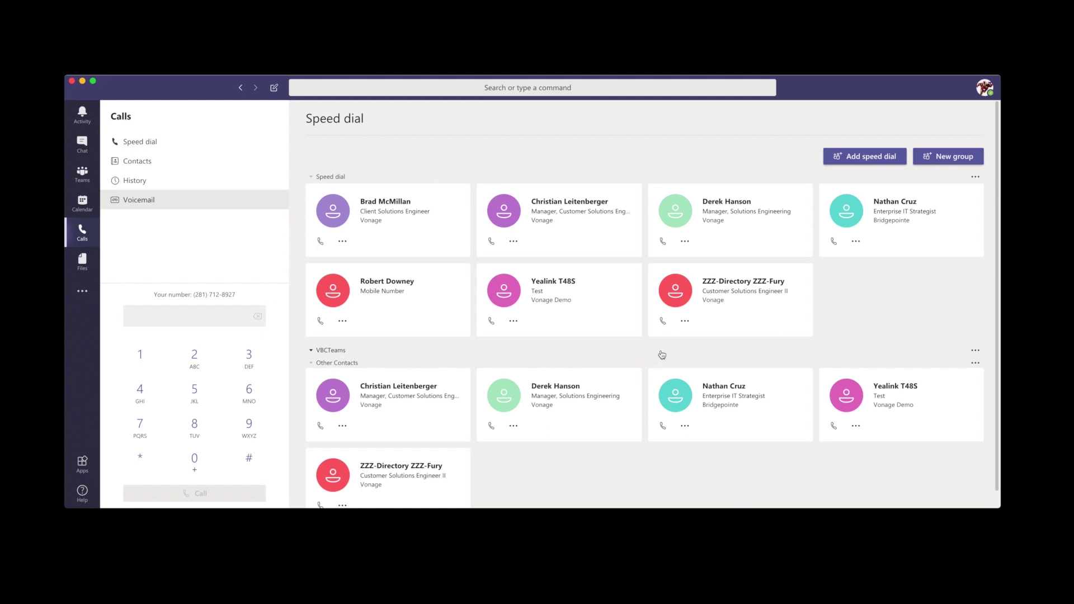
click(320, 322)
click(535, 469)
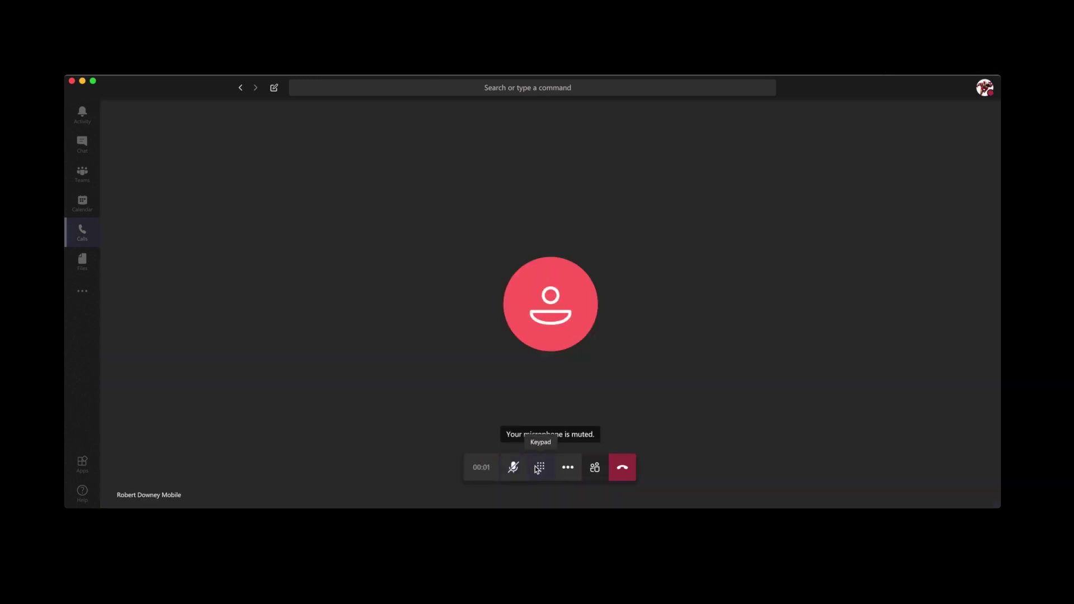
click(595, 469)
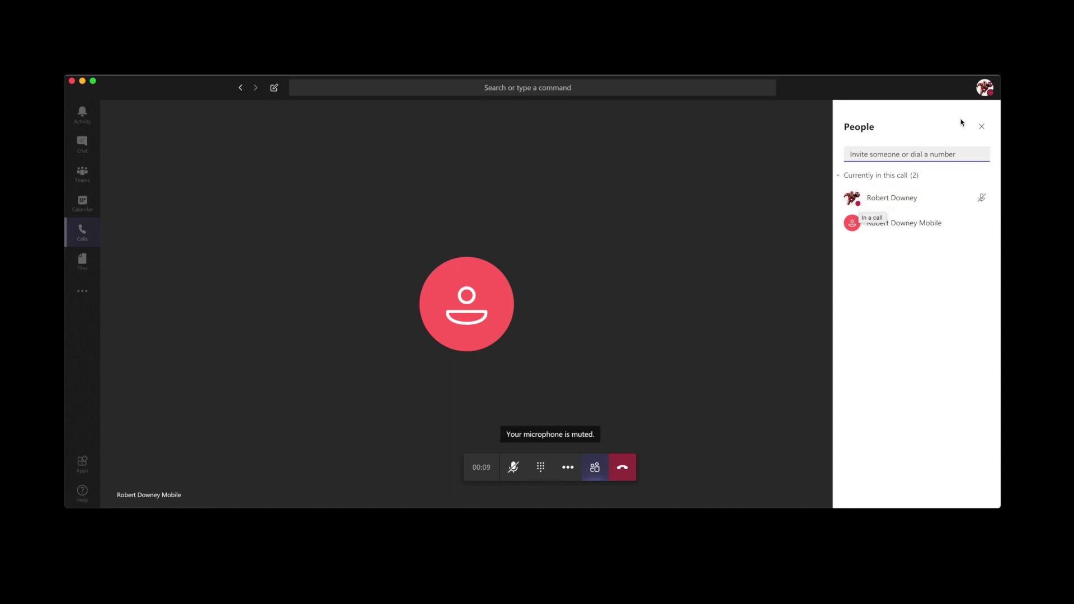
View the available presence status options in the profile menu during the call and close the menu
click(983, 92)
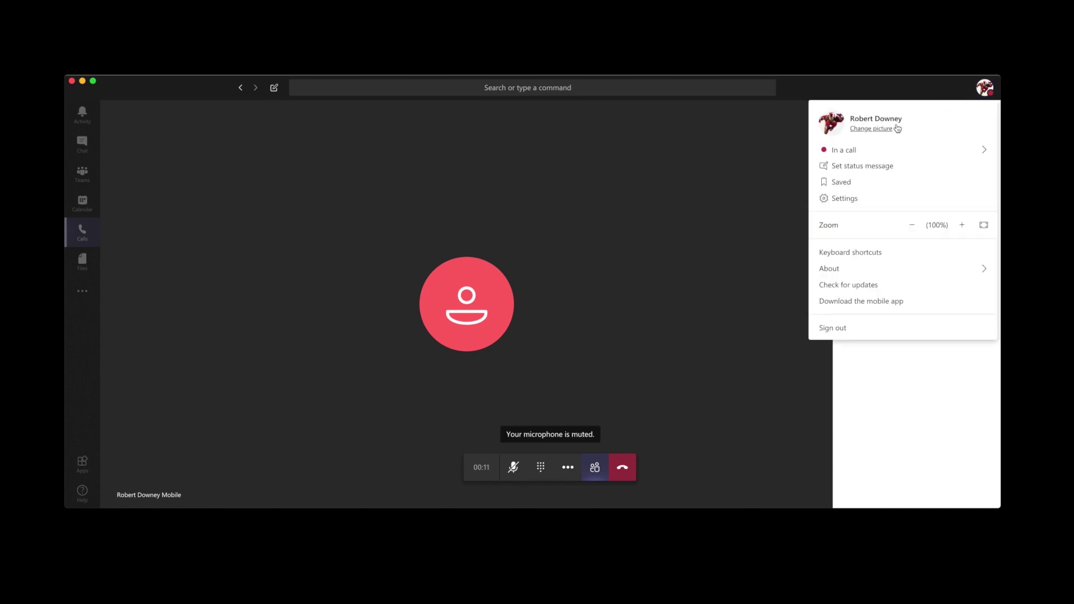
mouse_move(827, 158)
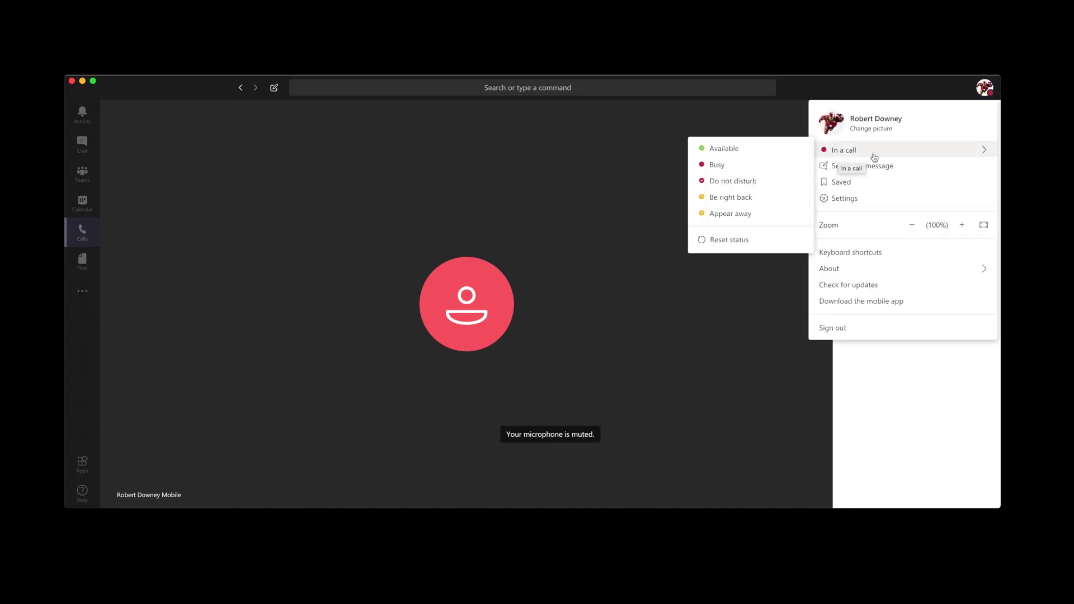
click(979, 91)
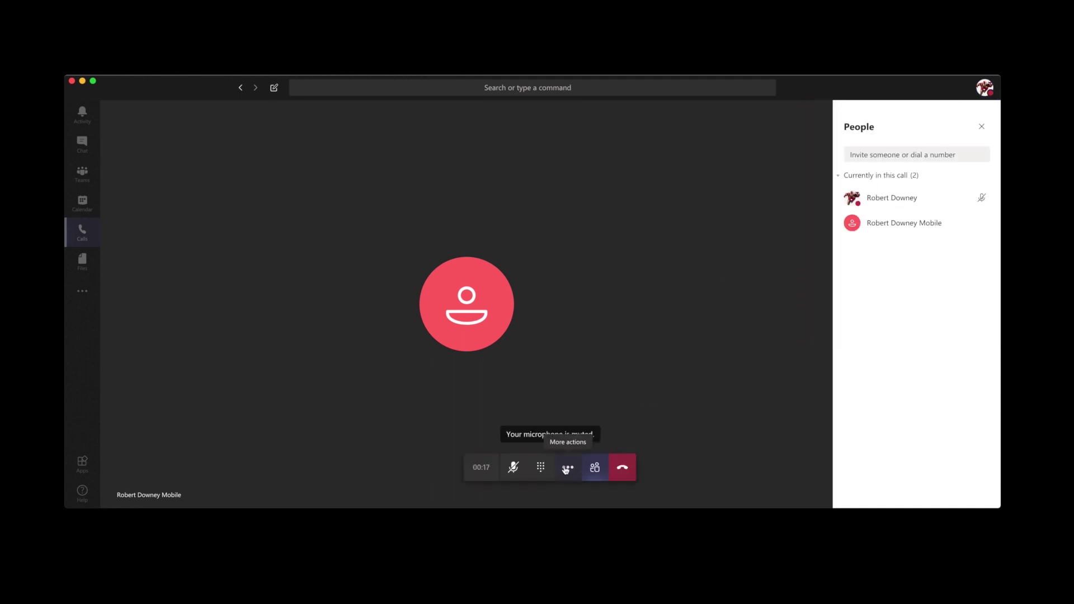
View the call's hold and transfer options, and end the call to return to Calls
click(567, 470)
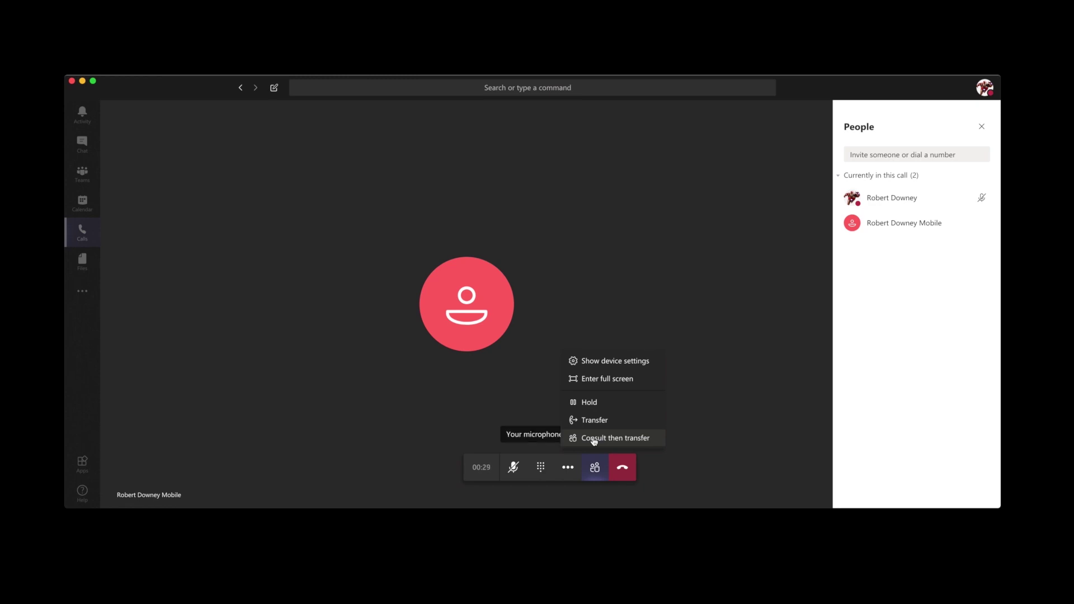
click(623, 468)
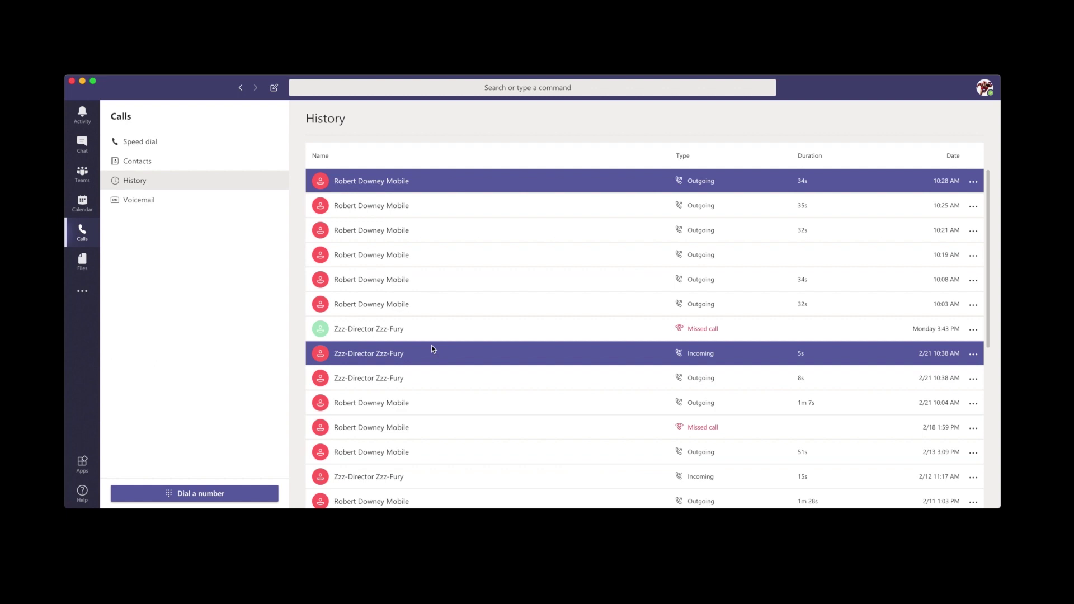
click(82, 231)
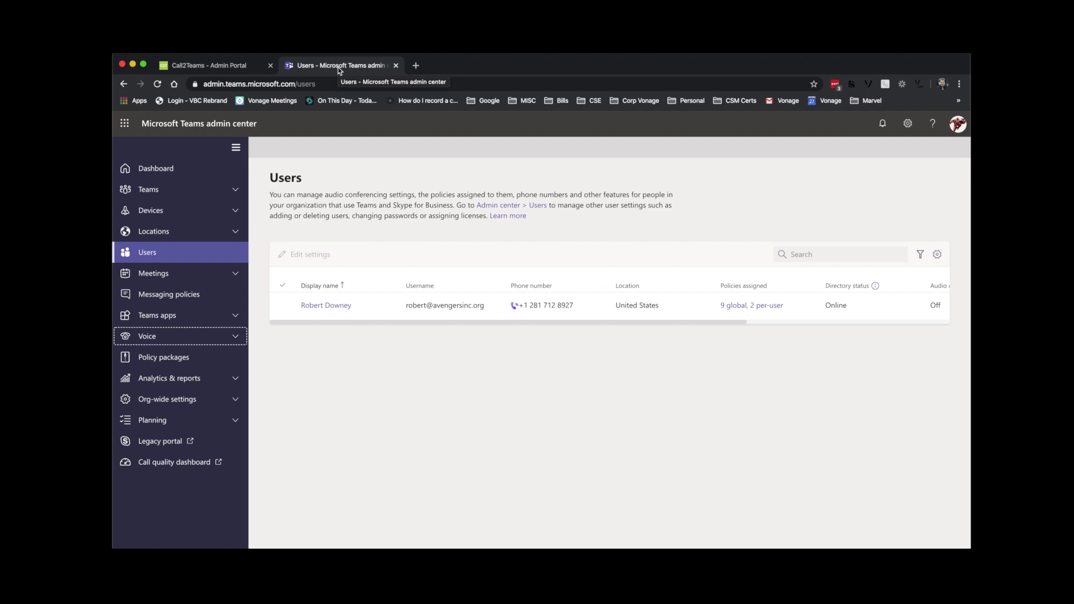
Highlight the user's assigned phone number in the Teams admin center's user list and clear the selection
drag(579, 309, 524, 307)
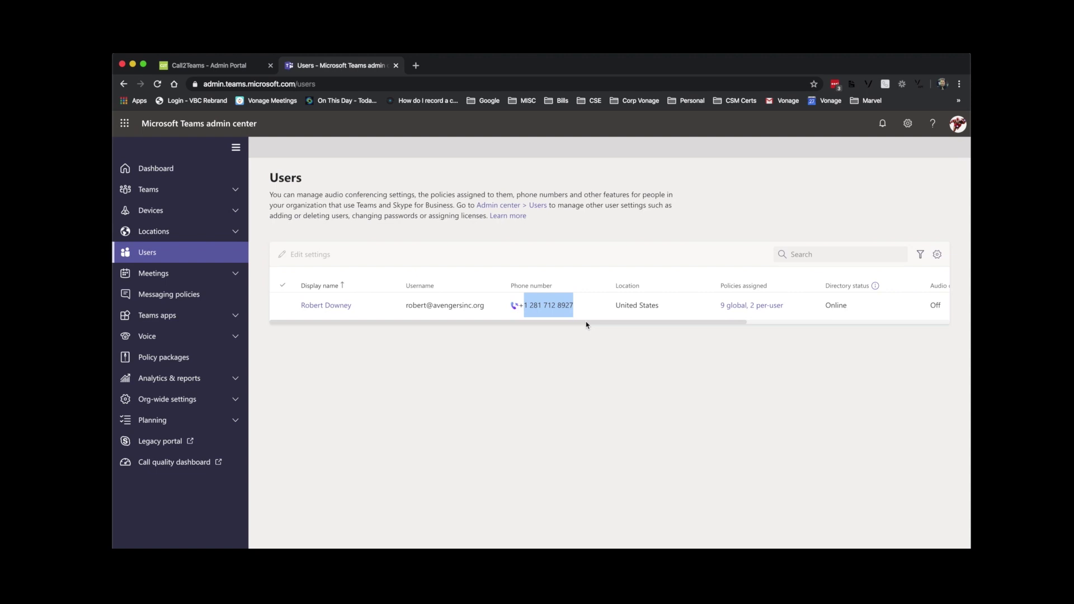
drag(587, 324, 563, 329)
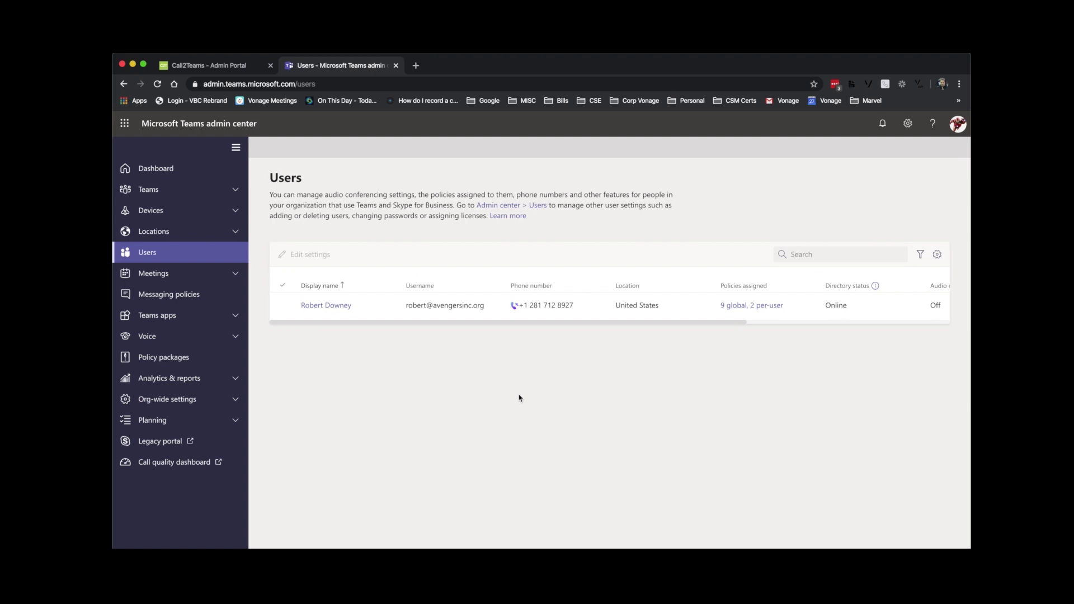
Open the Direct Routing details of the SBC teamspstn1.avengersinc.org
click(235, 339)
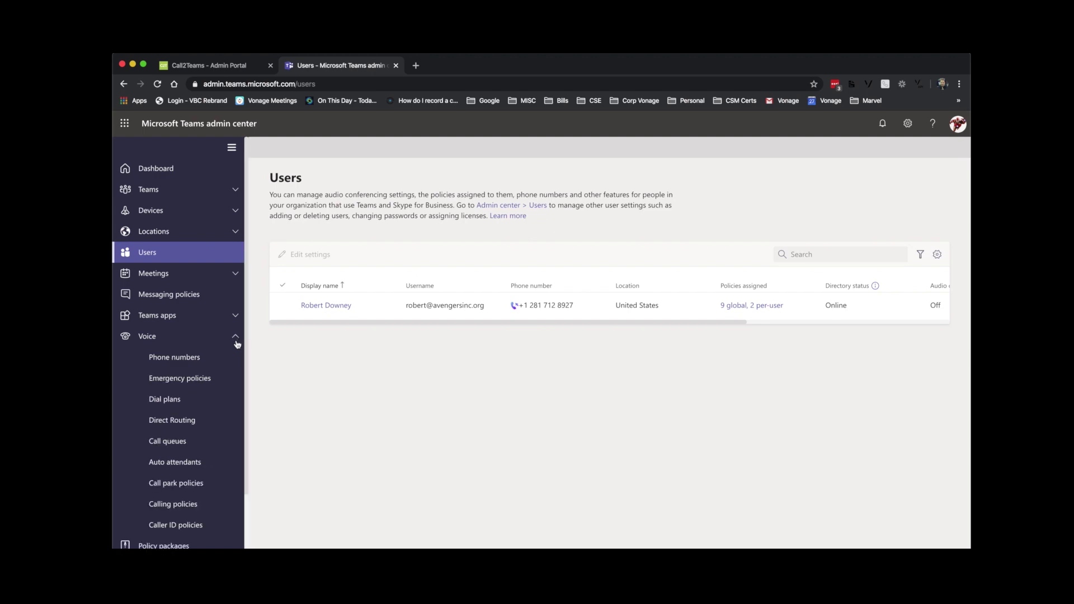
click(197, 428)
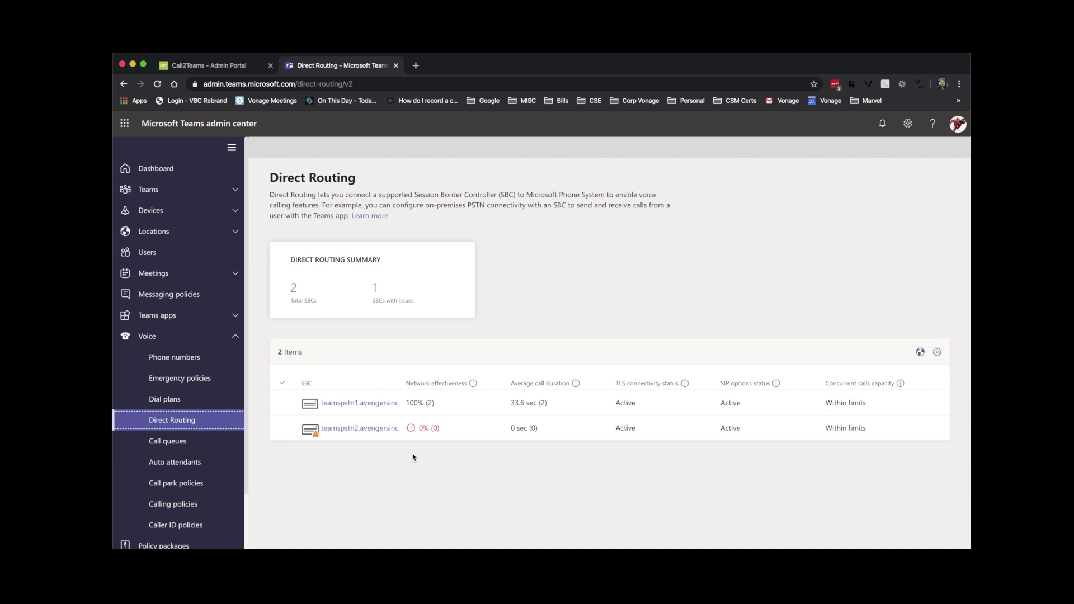
click(362, 403)
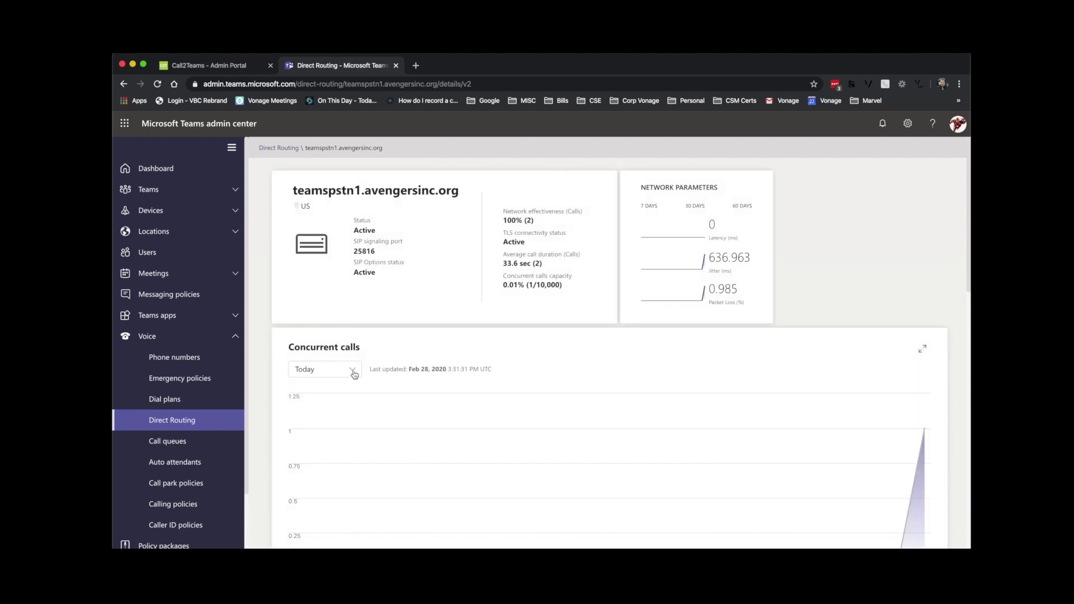
Set the SBC's Network parameters chart to show the last 30 days
scroll(498, 395, down, 2)
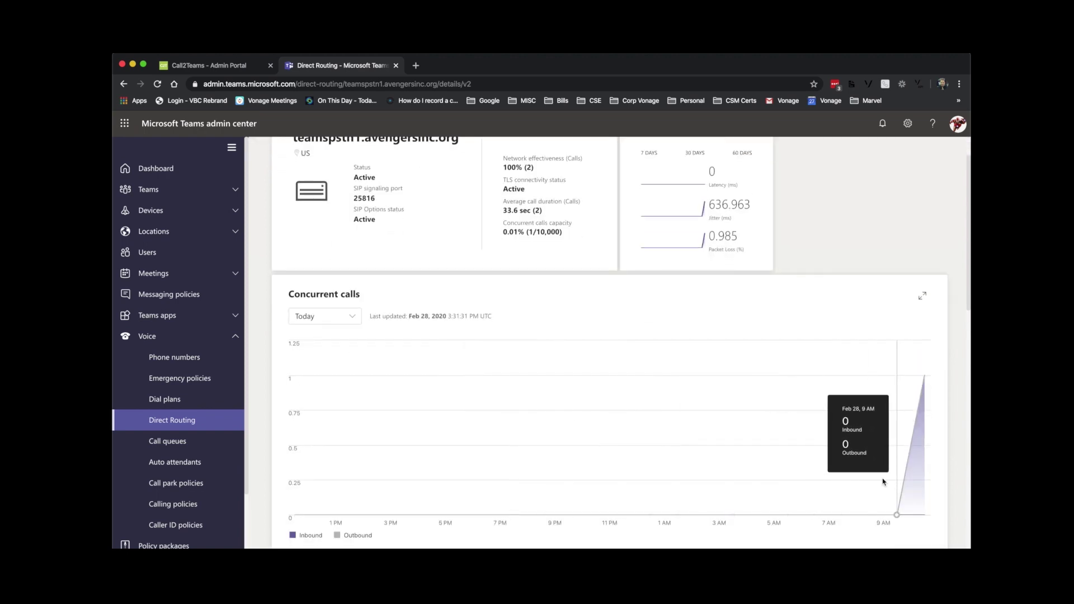
scroll(434, 348, down, 6)
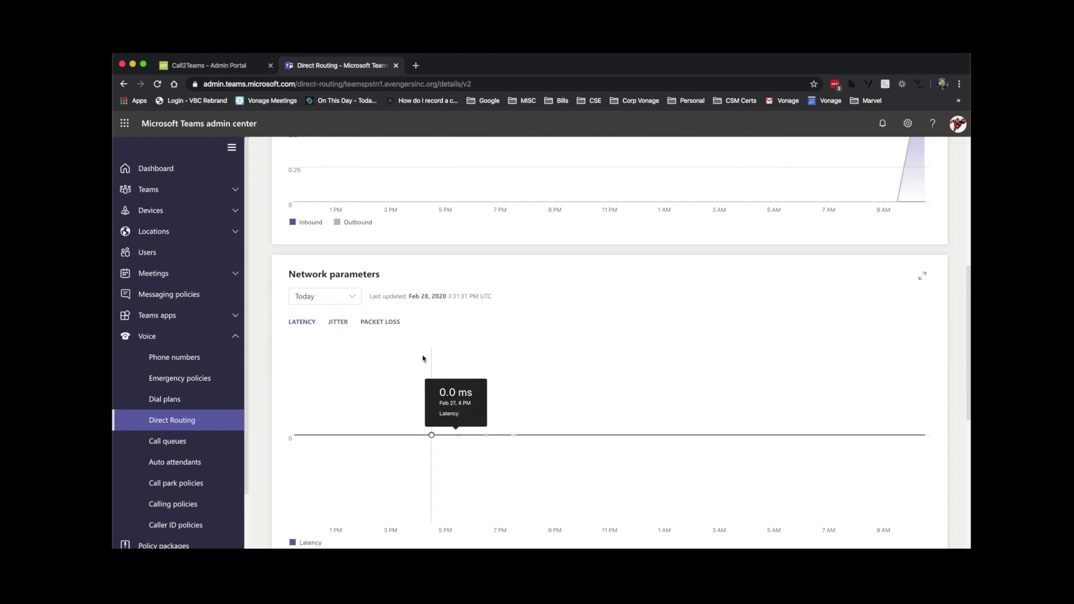
click(325, 296)
click(336, 353)
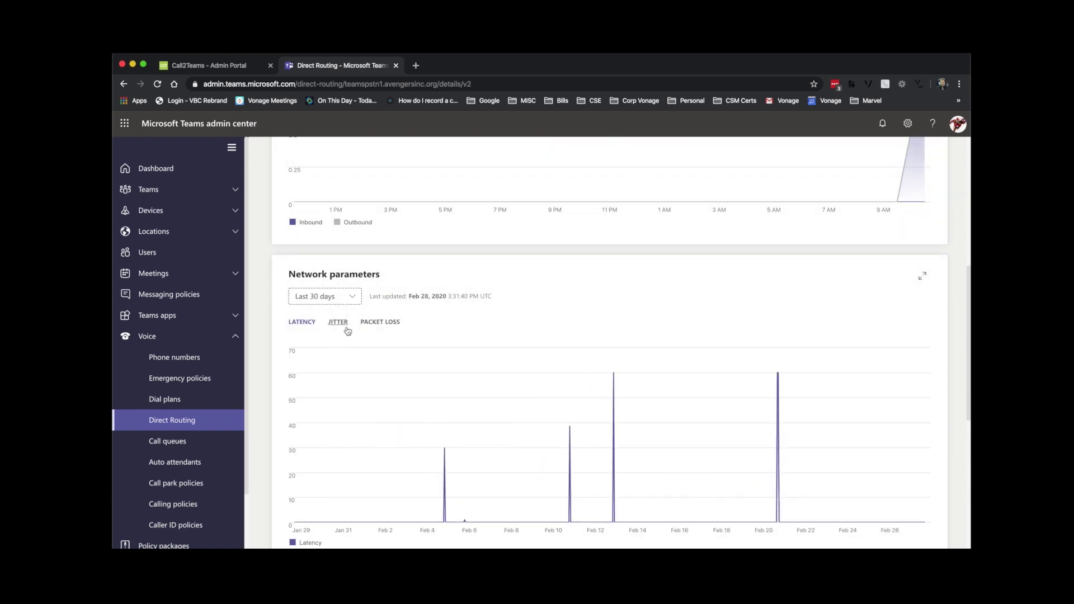
Set the SBC's network effectiveness ratio chart to the last 7 days and examine its inbound calls
scroll(472, 353, down, 5)
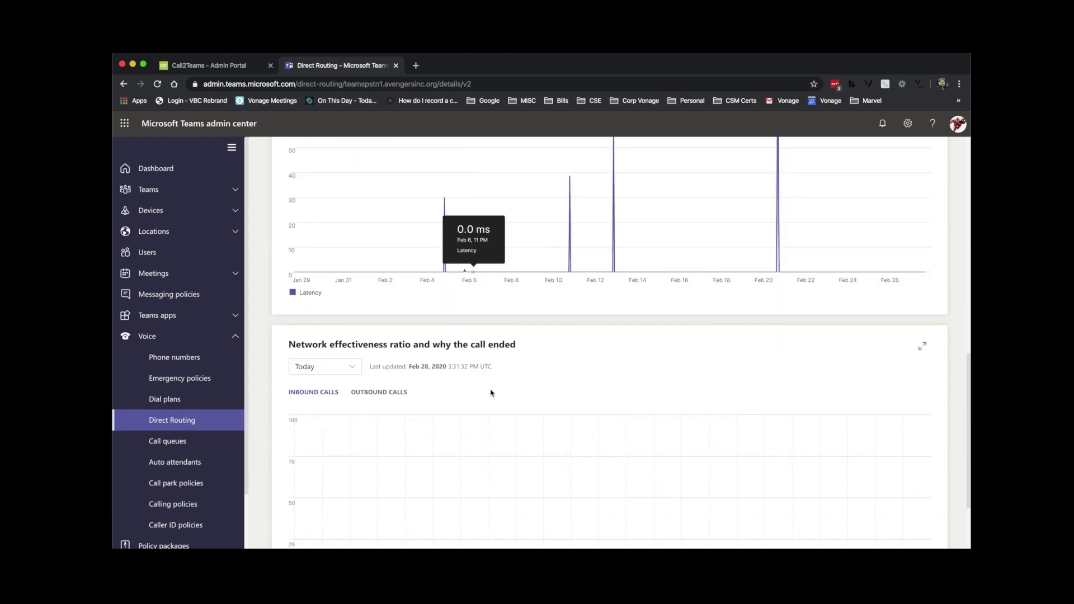
click(351, 369)
click(345, 406)
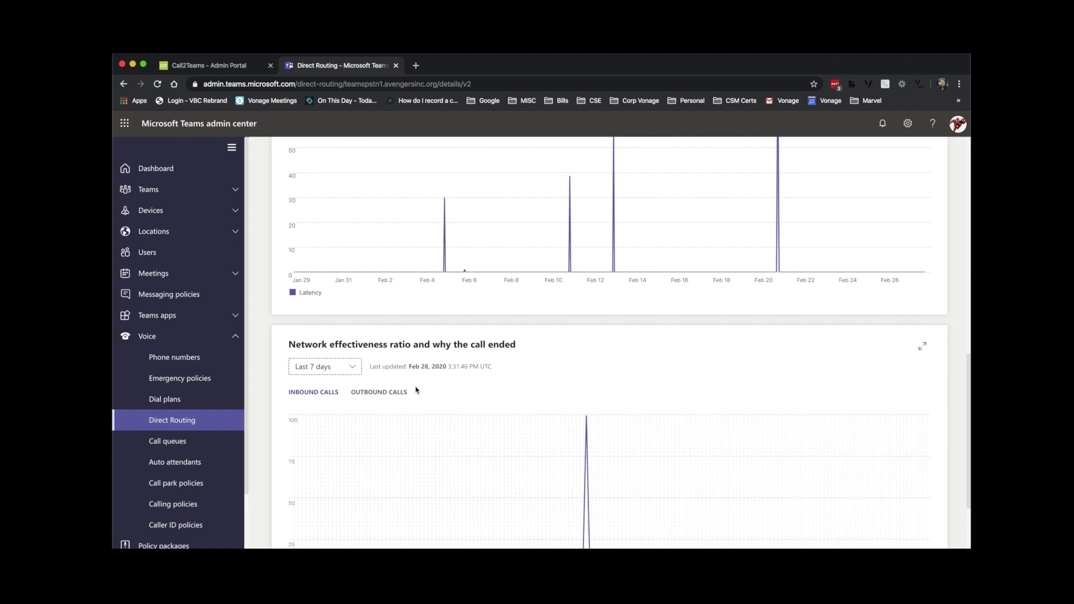
scroll(416, 390, down, 4)
scroll(416, 390, down, 1)
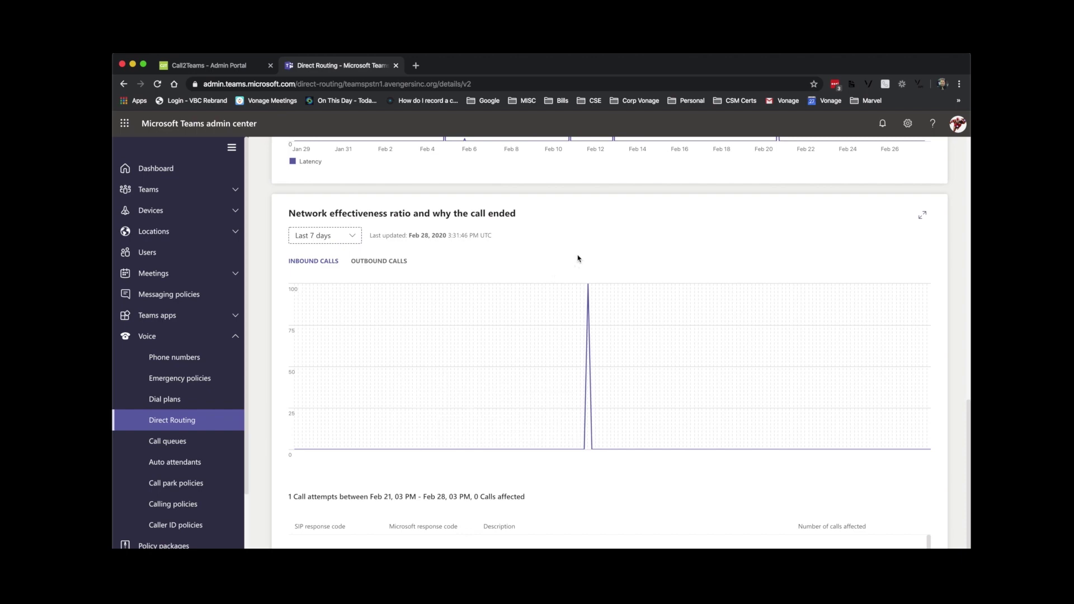
scroll(578, 258, up, 15)
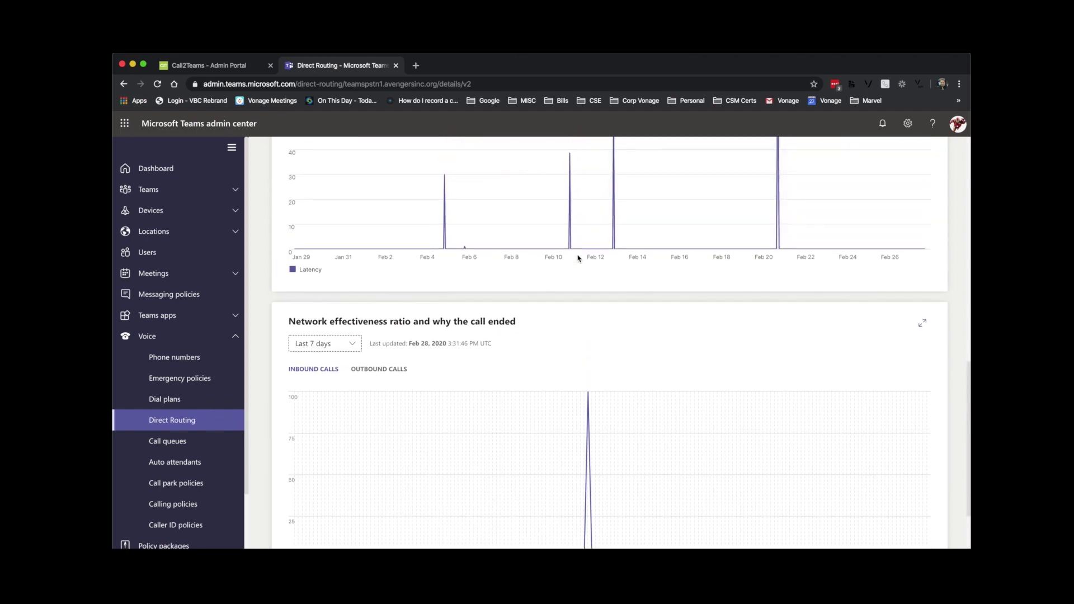
Switch to the Call2Teams admin portal and view its Getting Started page
click(208, 67)
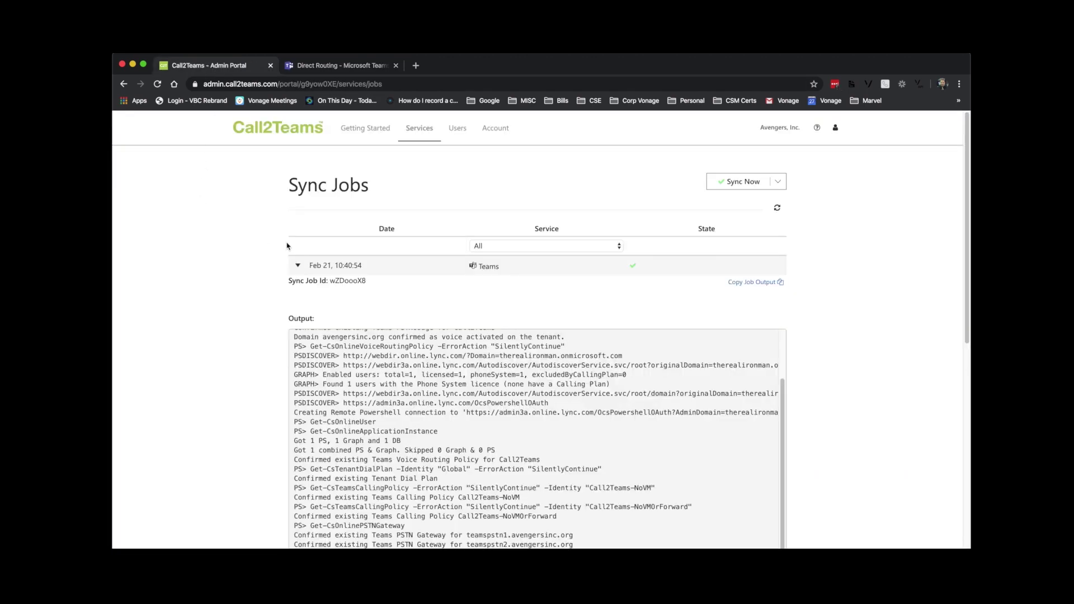
click(371, 128)
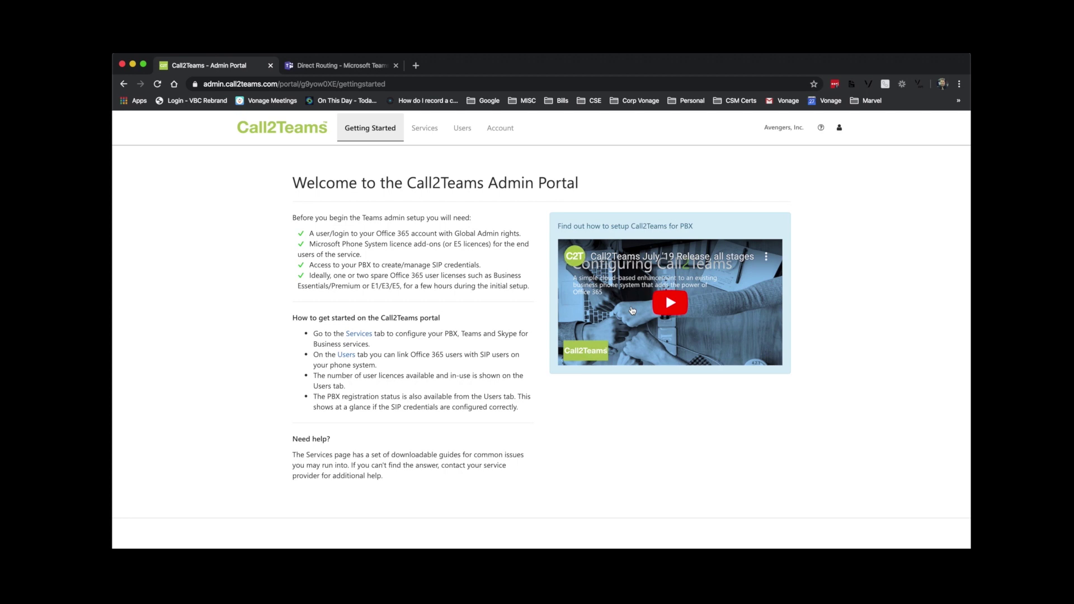
Review the Call2Teams service settings for the PBX and for Teams, including the sync-enabled domain
click(423, 128)
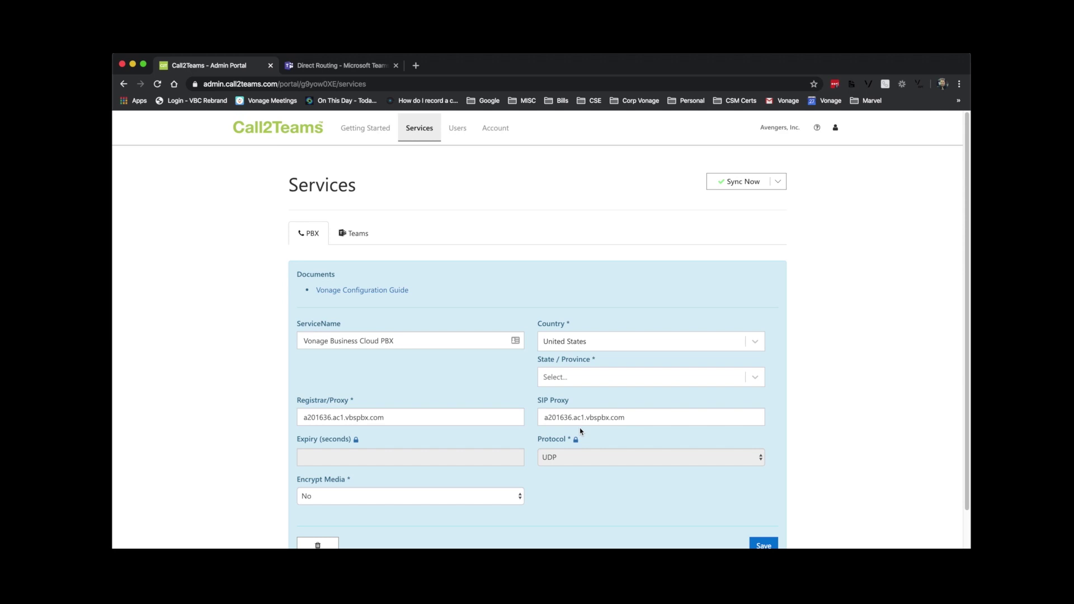
click(354, 233)
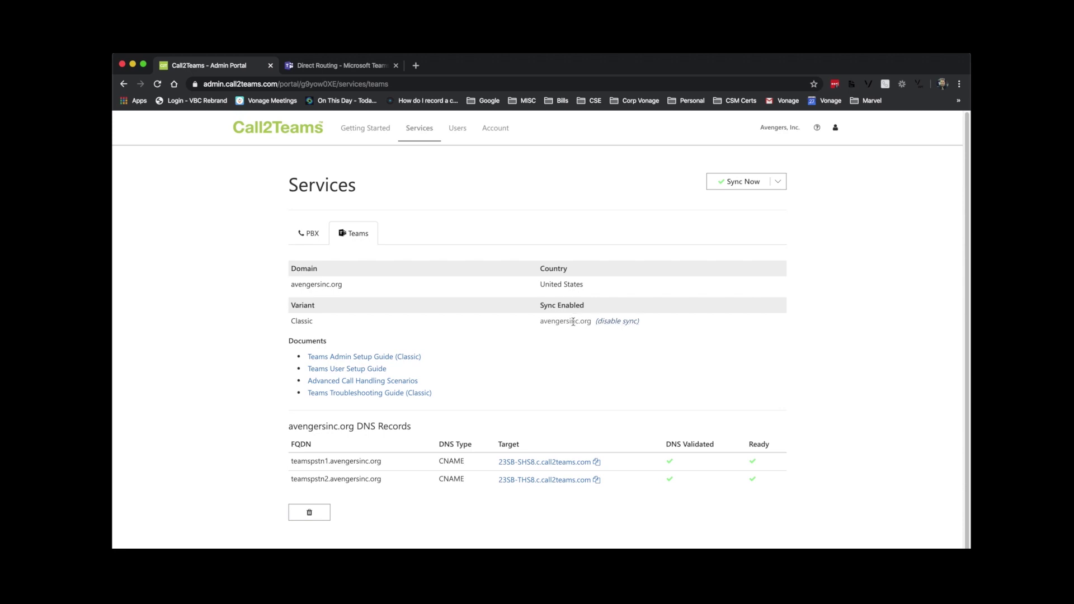
mouse_move(574, 323)
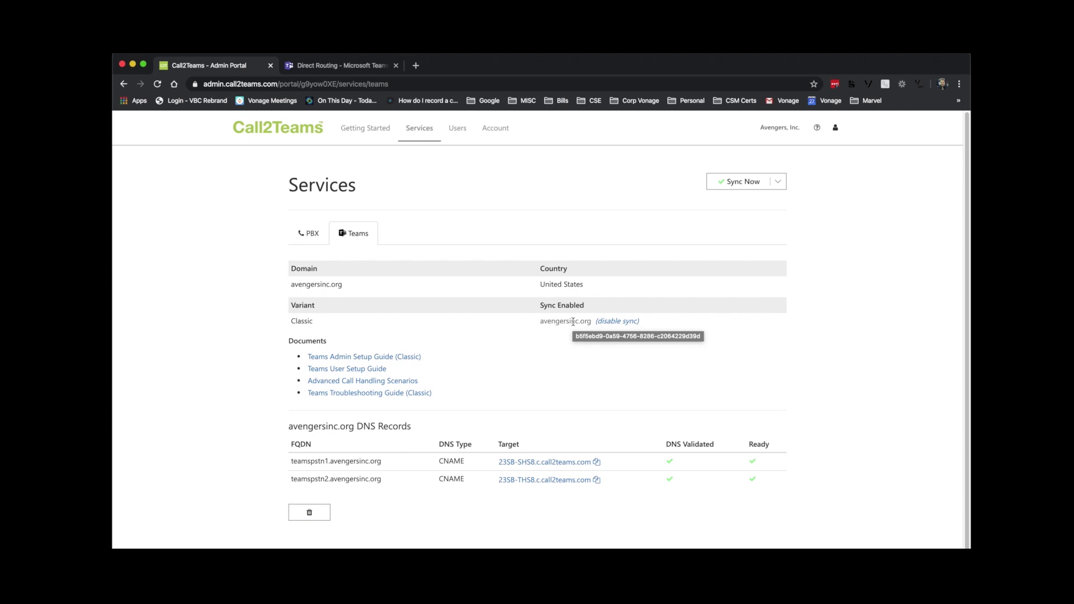
Expand the linked user's details in the Call2Teams user list, unlock the phone number field, and collapse the details without saving
click(457, 130)
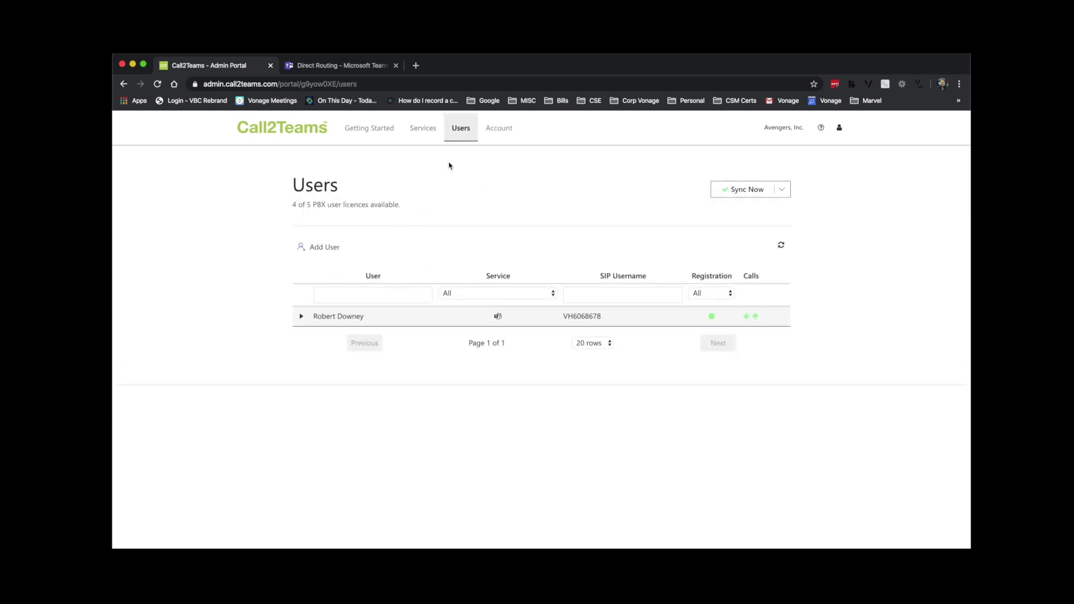
click(303, 317)
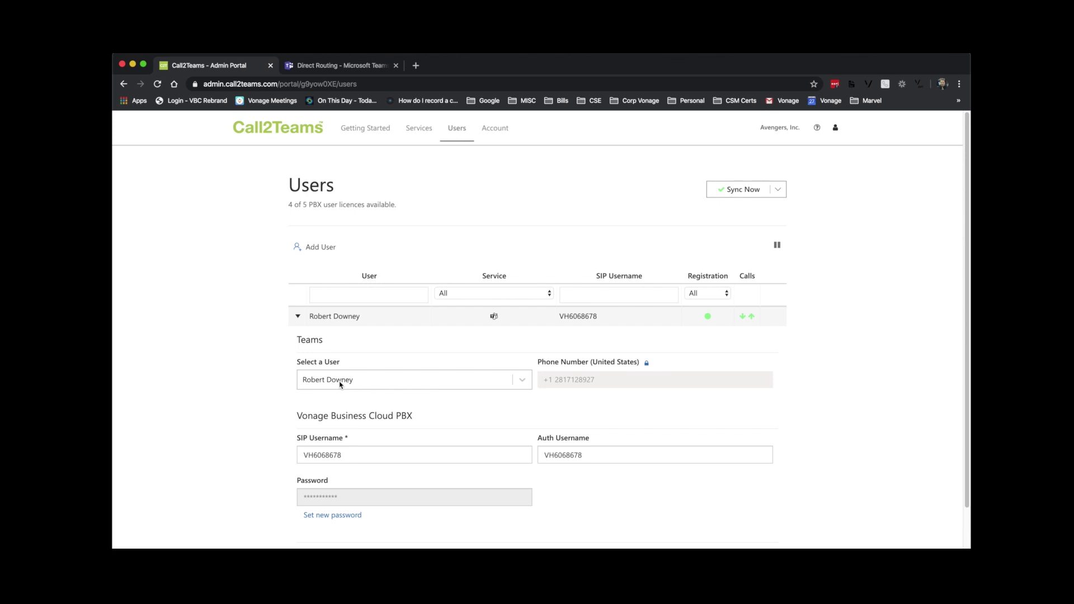
click(647, 362)
double_click(617, 378)
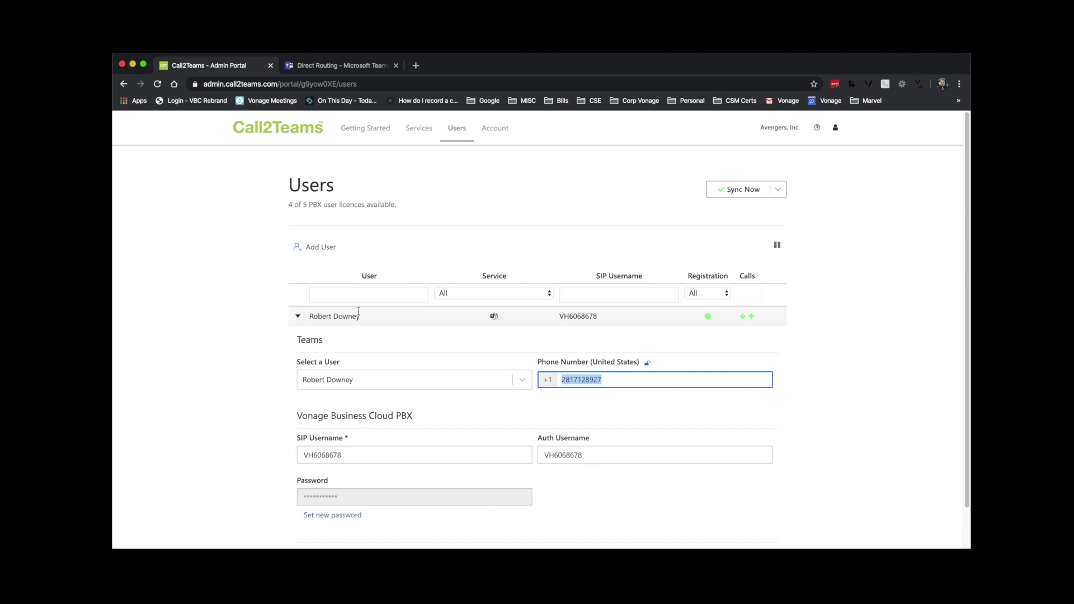
click(296, 322)
click(296, 322)
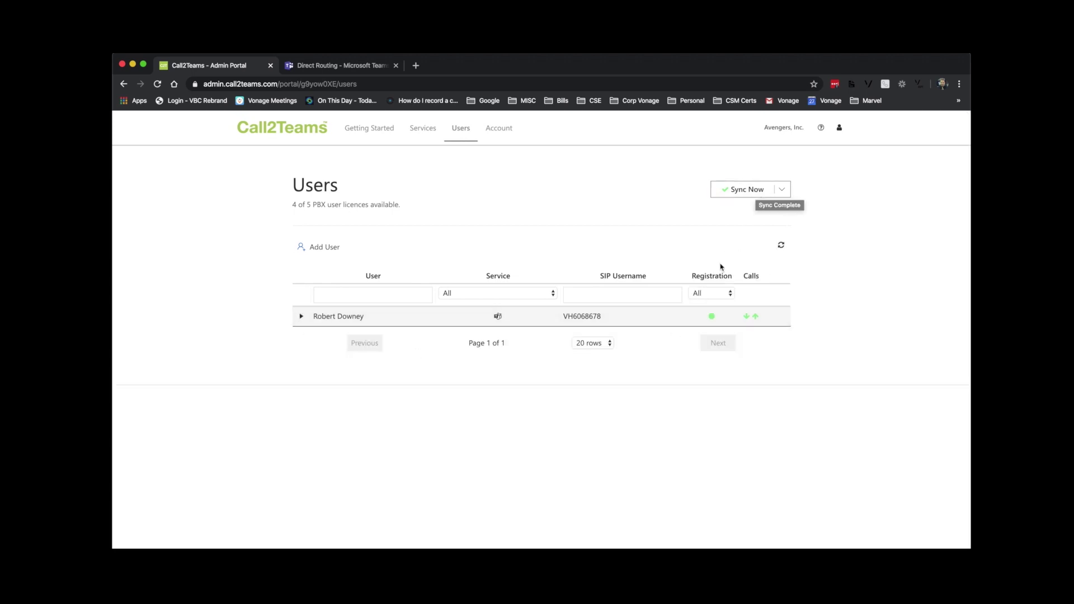
Check the user's recent call status in Call2Teams, and switch back to the user list in the Teams admin center
mouse_move(751, 317)
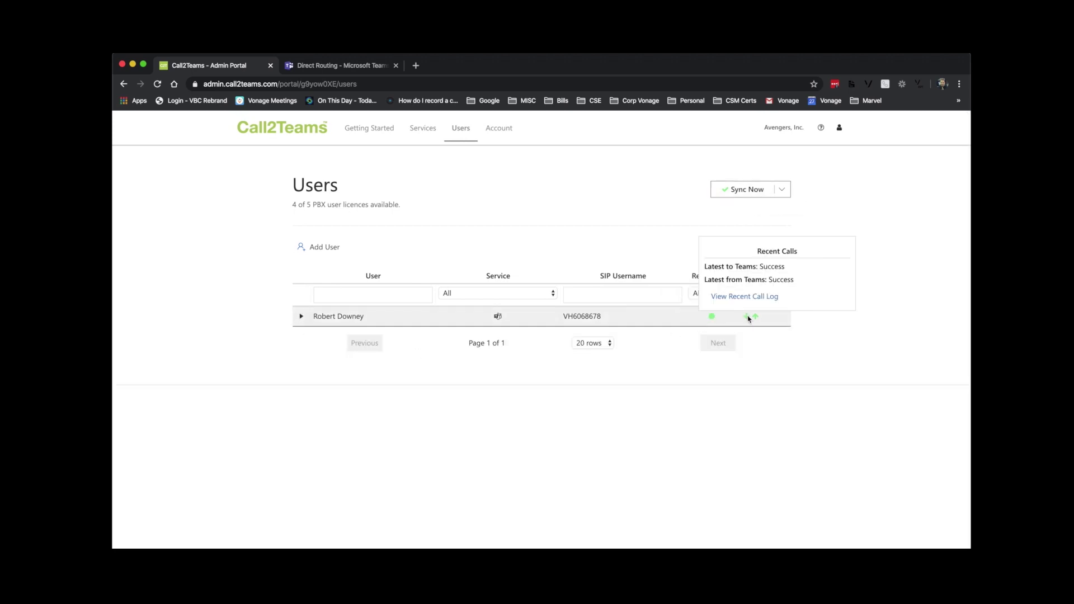
click(328, 70)
click(147, 253)
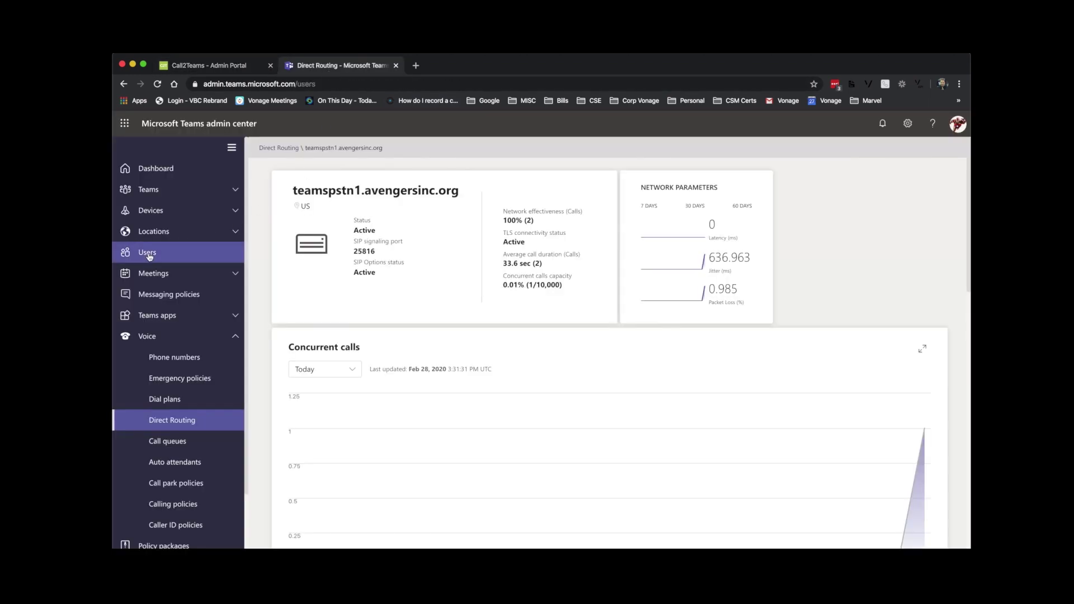